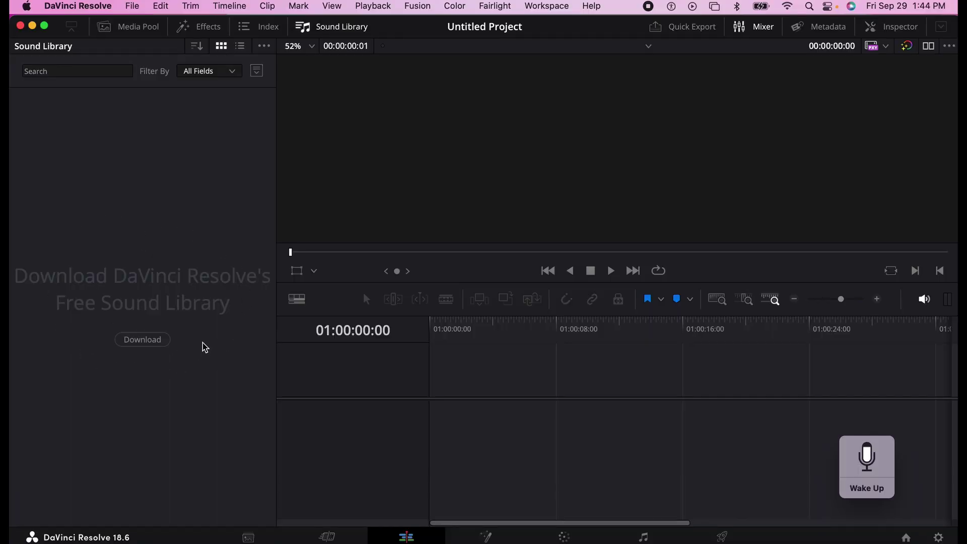
Step: Start downloading the free Sound Library from the Edit page's Sound Library panel
click(143, 340)
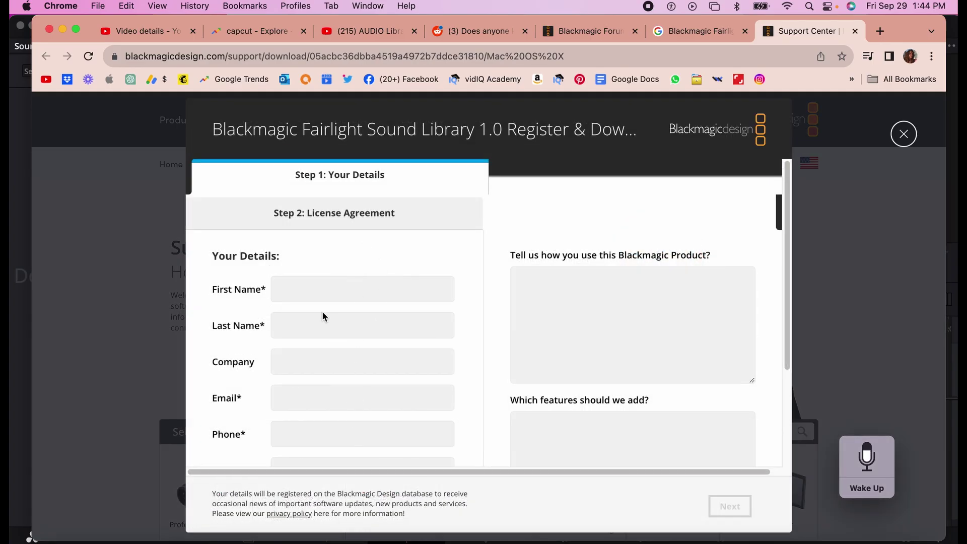
Step: Register with saved contact details, accept the license, and download Blackmagic_Fairlight_Sound_Library_Mac.zip
click(316, 293)
click(355, 338)
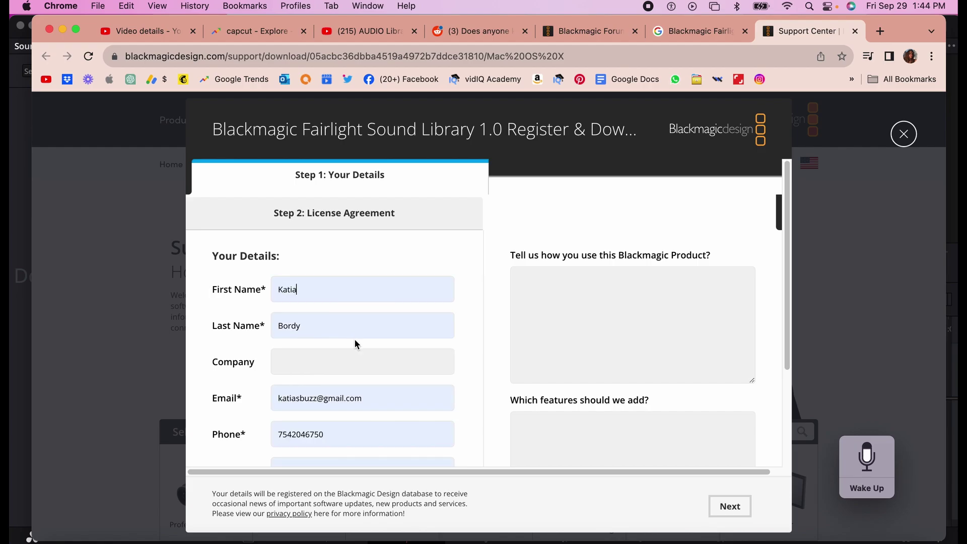
click(729, 506)
scroll(484, 312, down, 20)
click(217, 505)
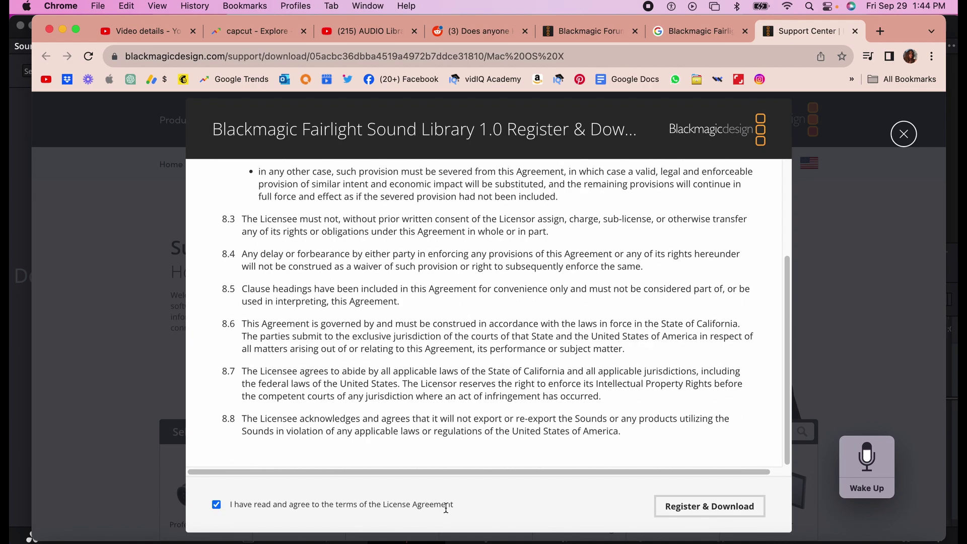
click(691, 509)
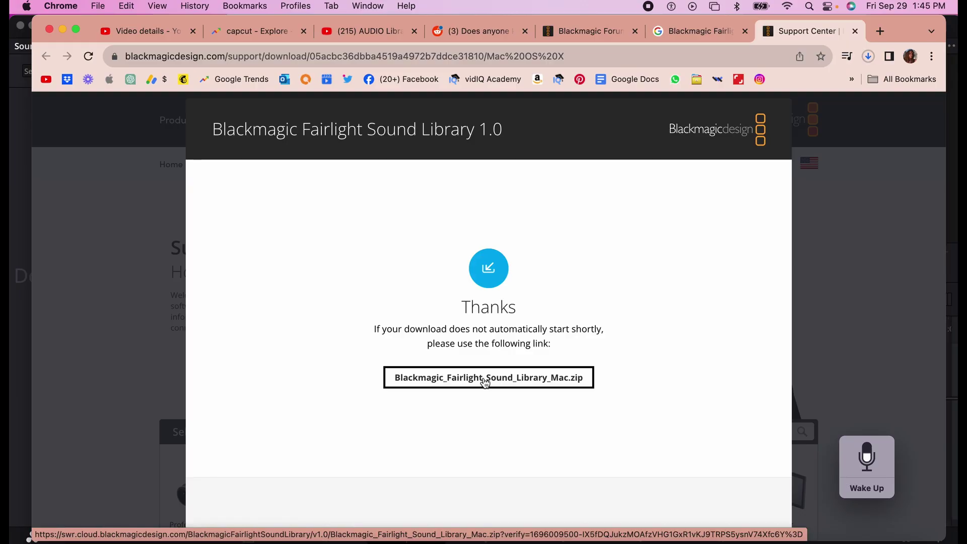
click(499, 386)
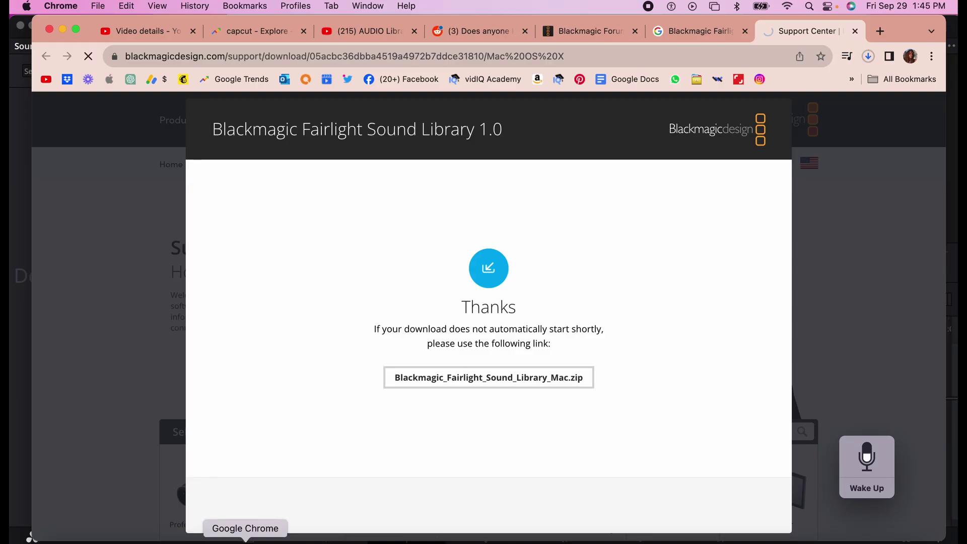
Step: Expand the downloaded zip in Downloads and mount the resulting sound library .dmg
click(391, 312)
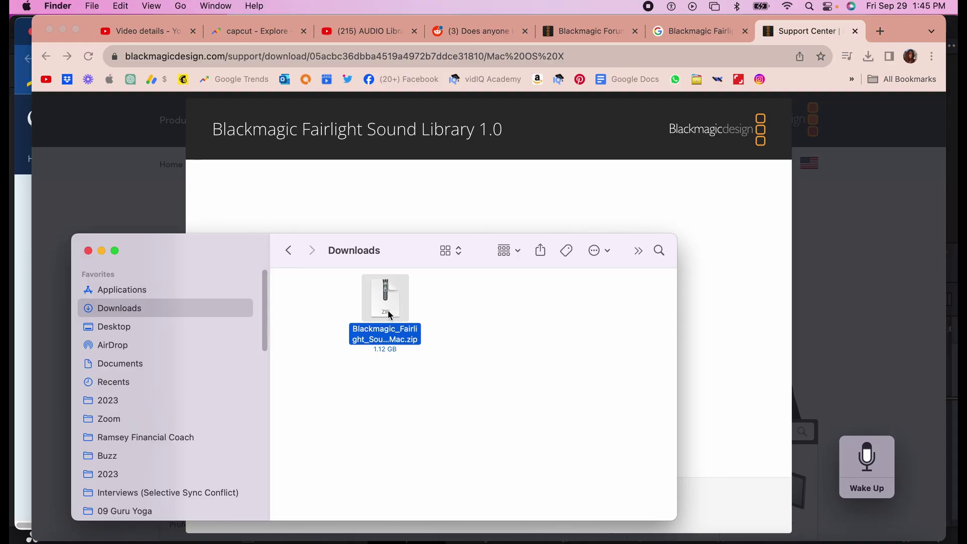
double_click(392, 312)
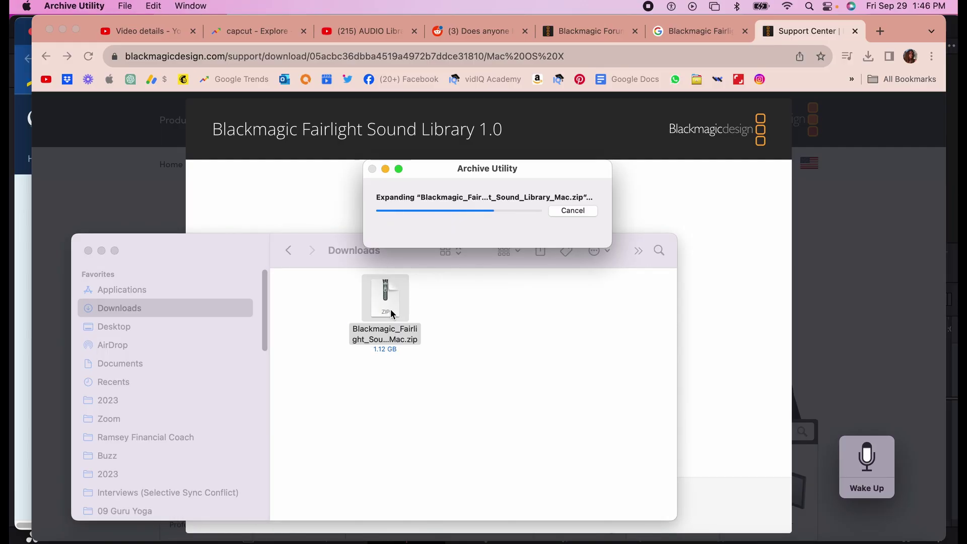
drag(393, 314, 510, 343)
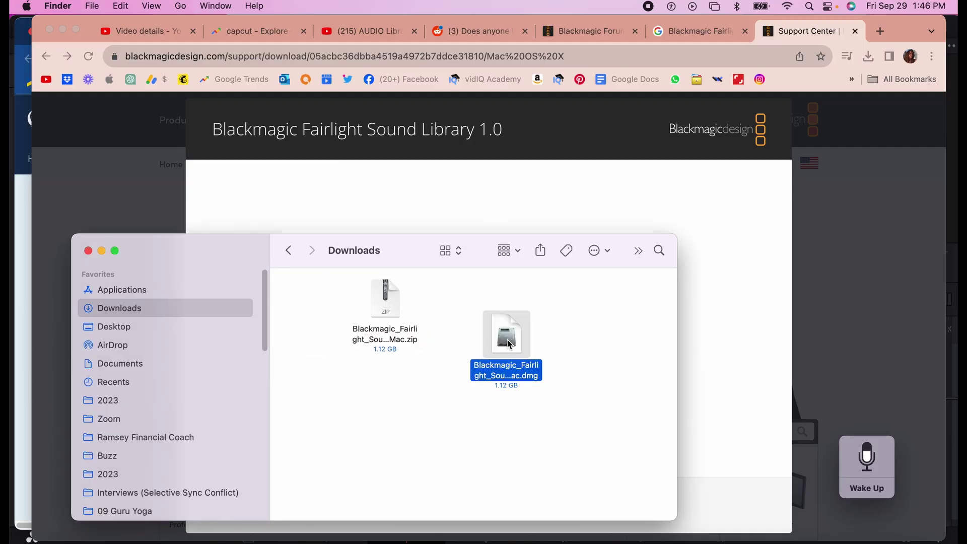
double_click(509, 346)
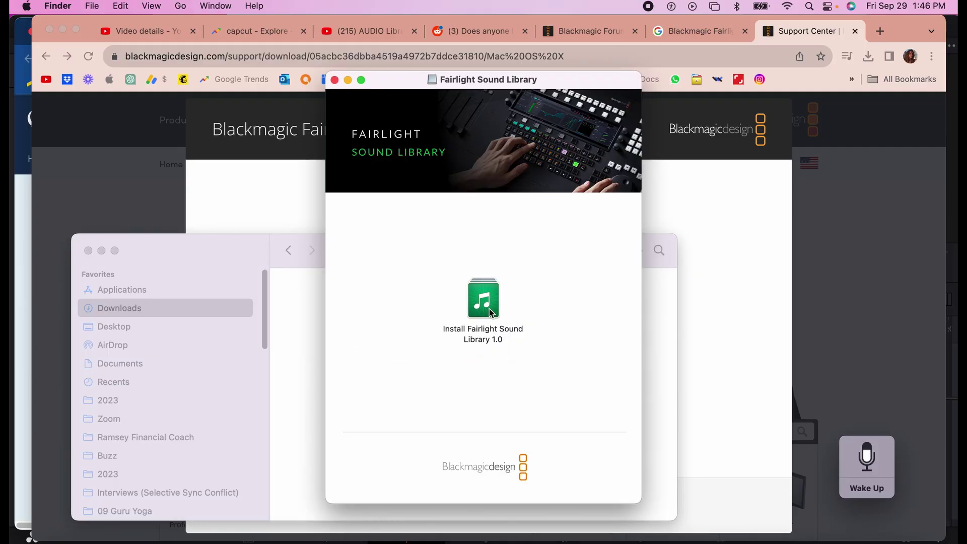
Step: Launch the Fairlight Sound Library 1.0 installer and accept its license agreement
click(482, 309)
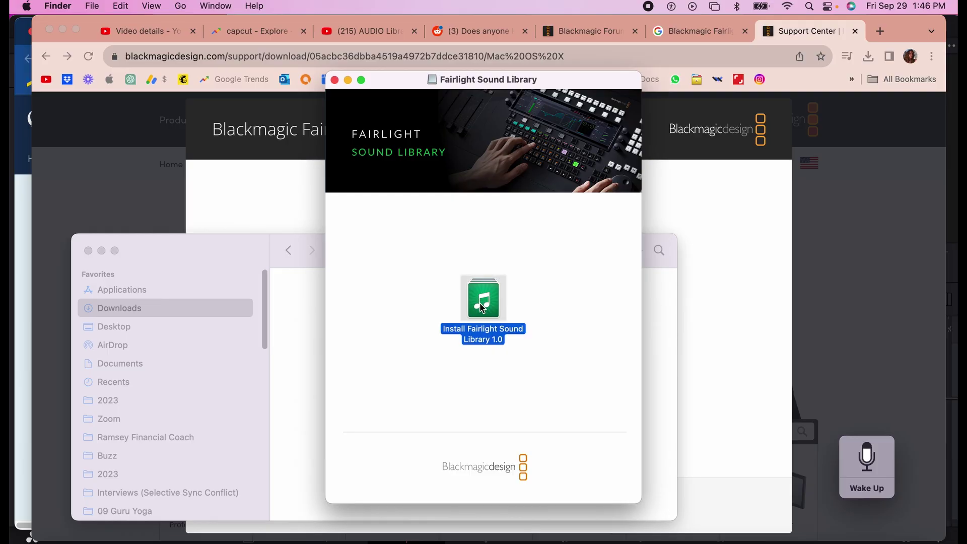
double_click(482, 309)
click(662, 384)
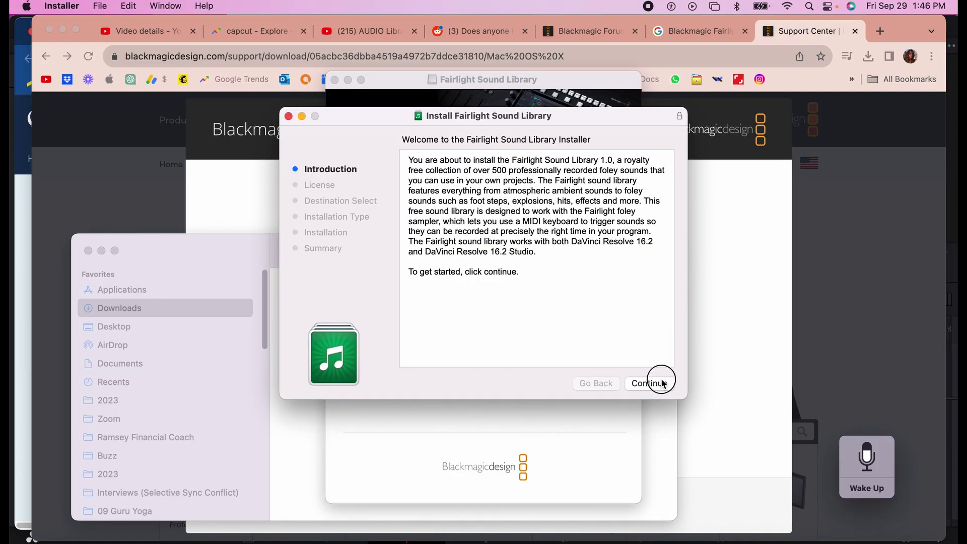
scroll(574, 338, down, 5)
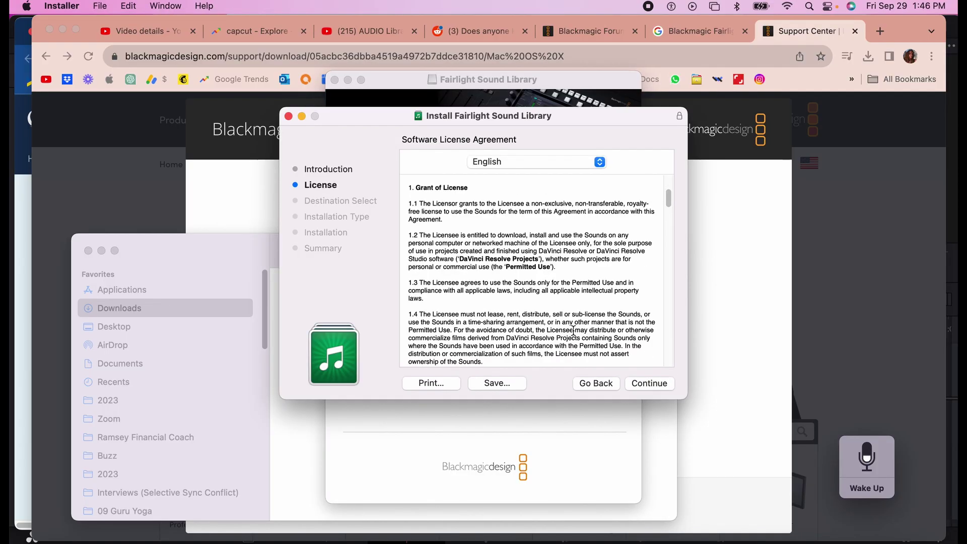
click(655, 382)
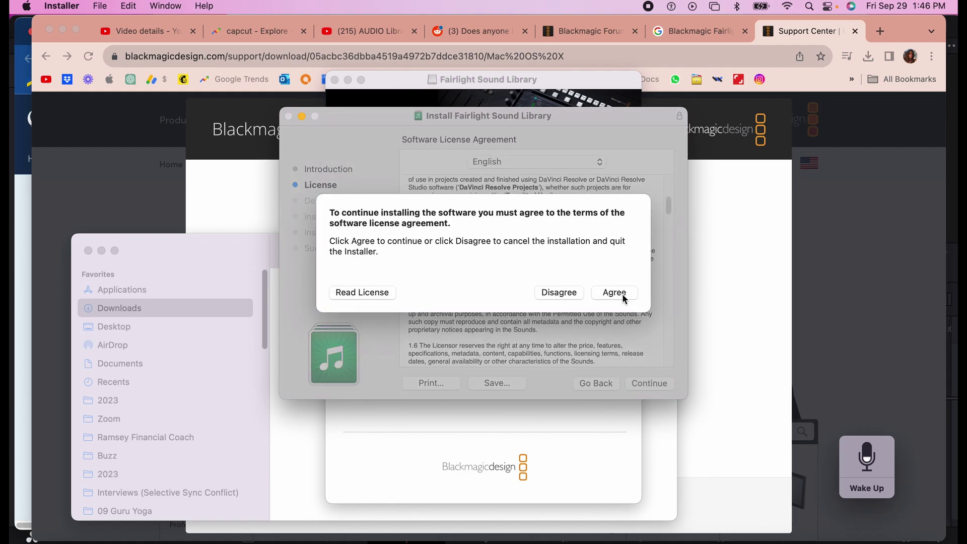
click(615, 293)
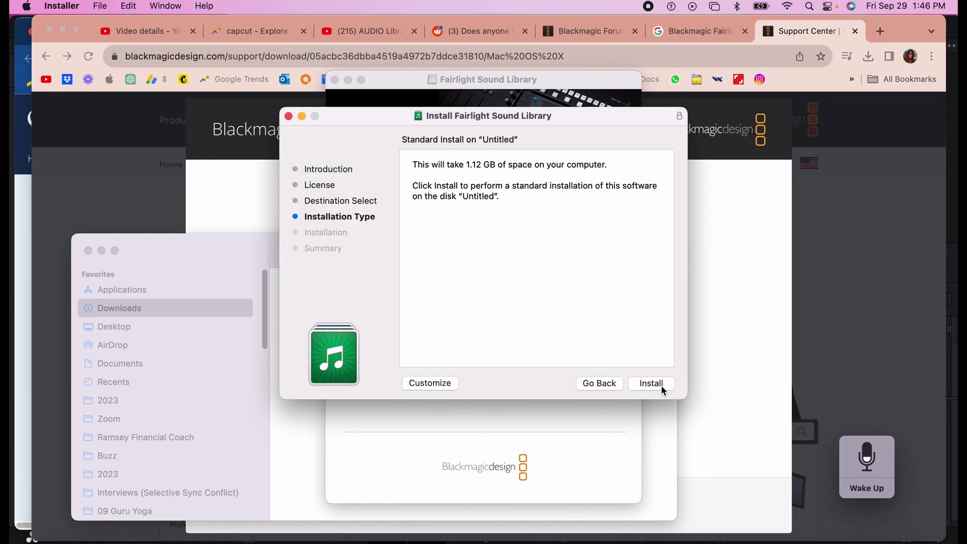
Step: Install with the admin password, then close the installer and keep its package
click(663, 387)
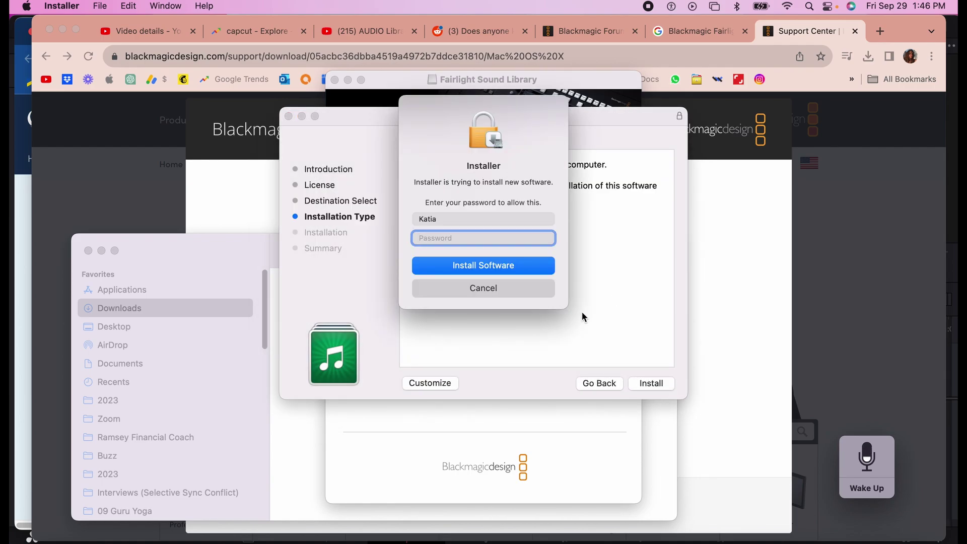
text(••••••••••)
key(Return)
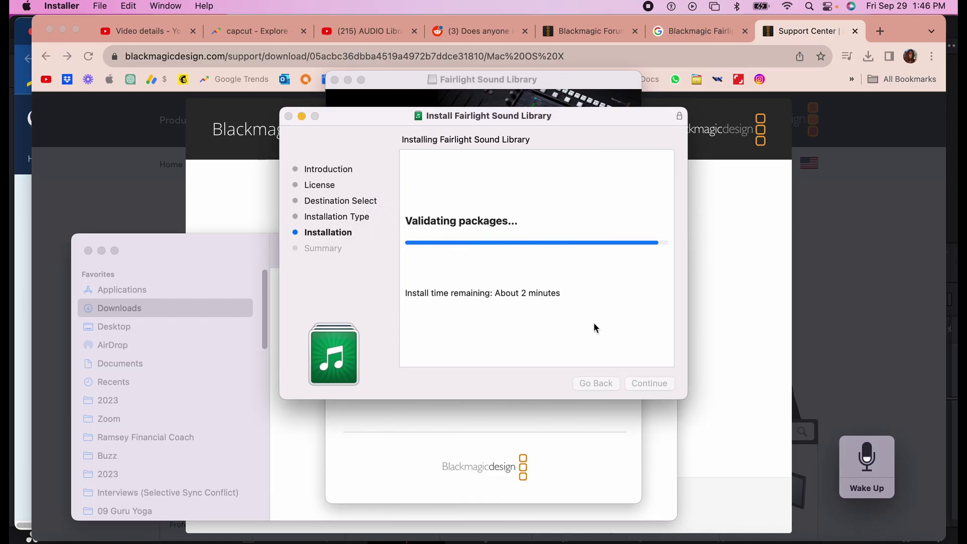
click(662, 389)
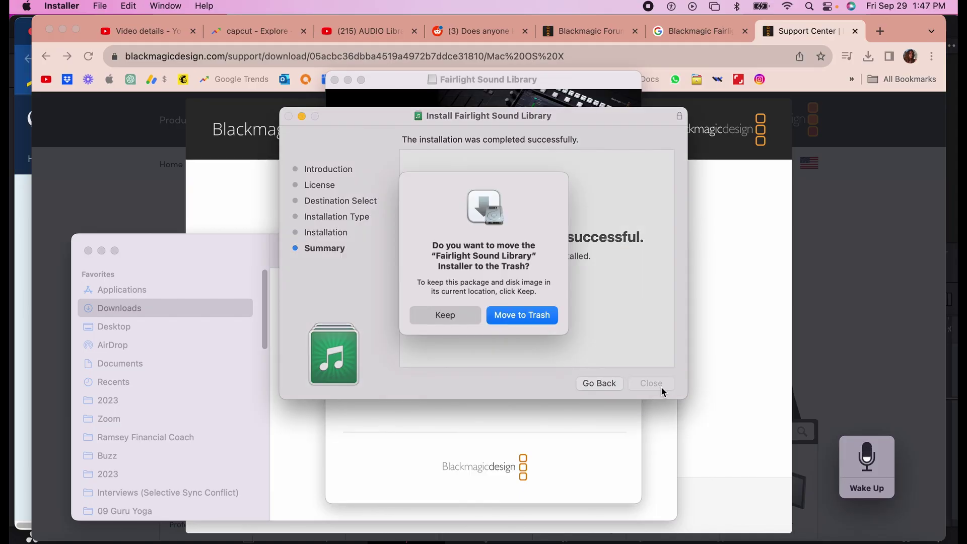
click(464, 317)
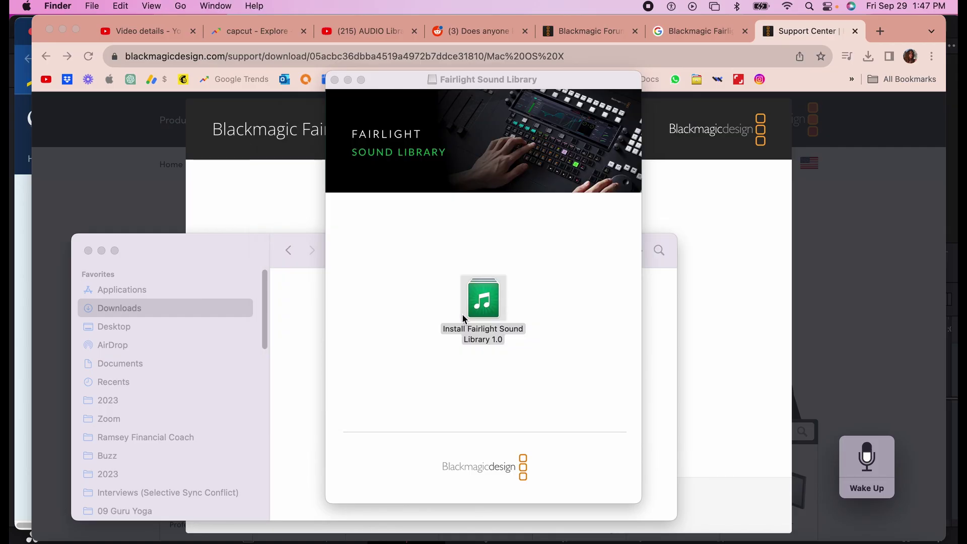
click(239, 291)
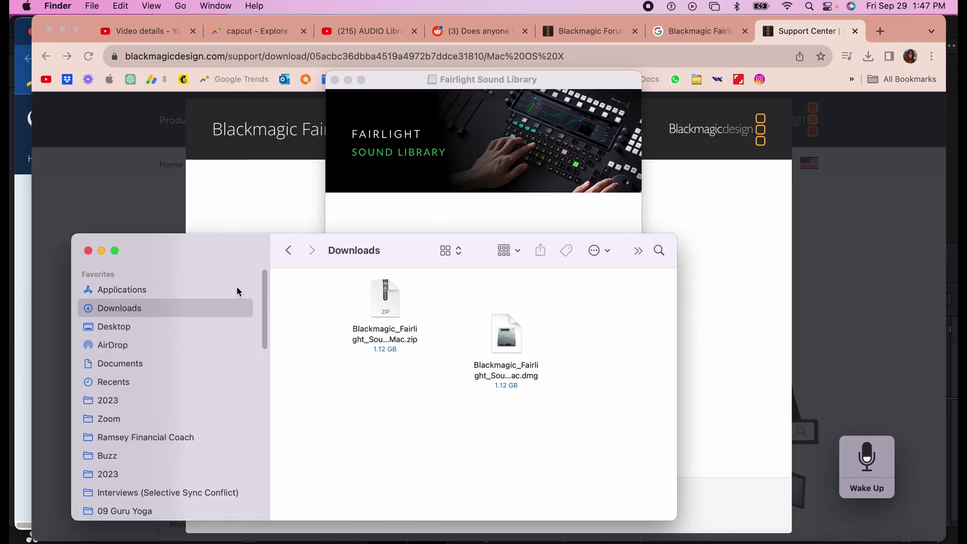
Step: Close the Downloads window and quit DaVinci Resolve to restart it
click(88, 251)
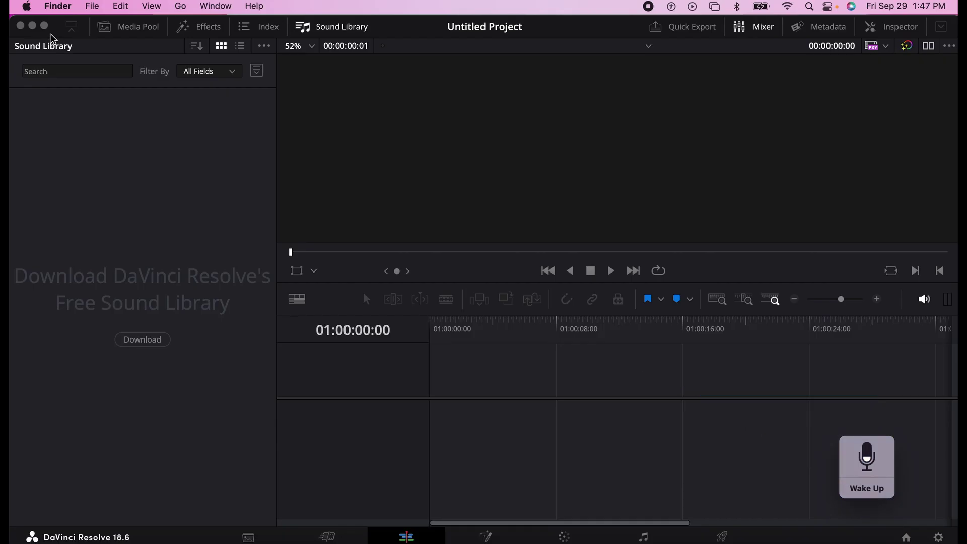
click(270, 193)
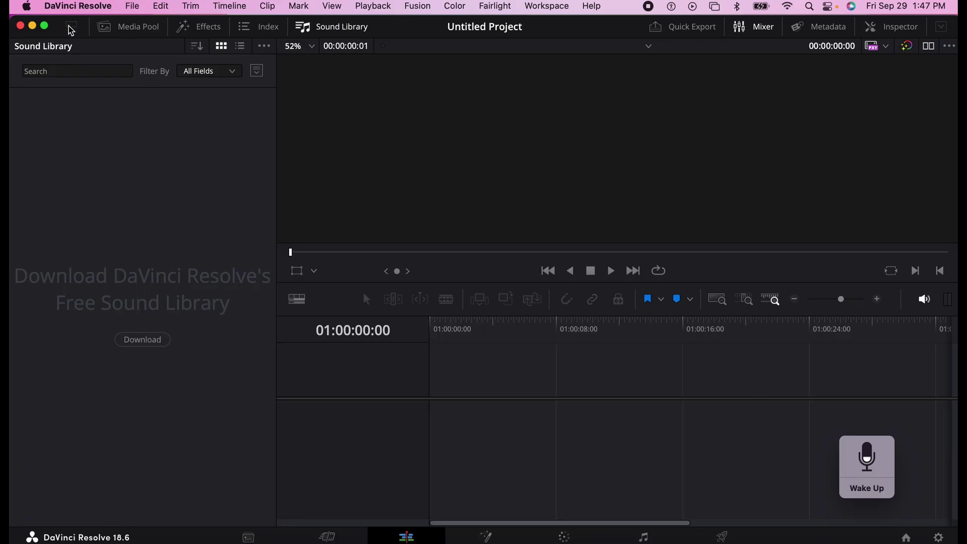
click(75, 6)
click(84, 160)
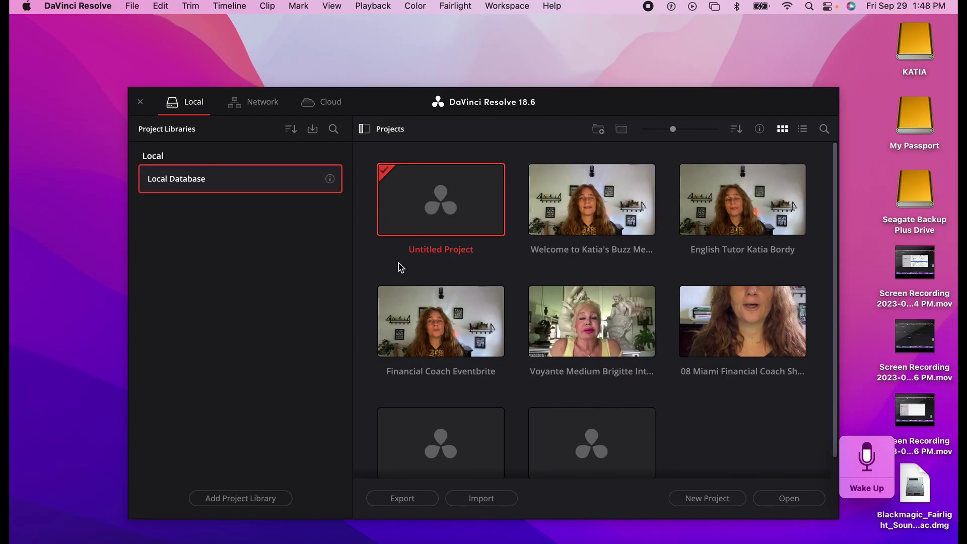
Step: Reopen Untitled Project on the Edit page and toggle the Sound Library panel off and on
double_click(398, 263)
click(406, 538)
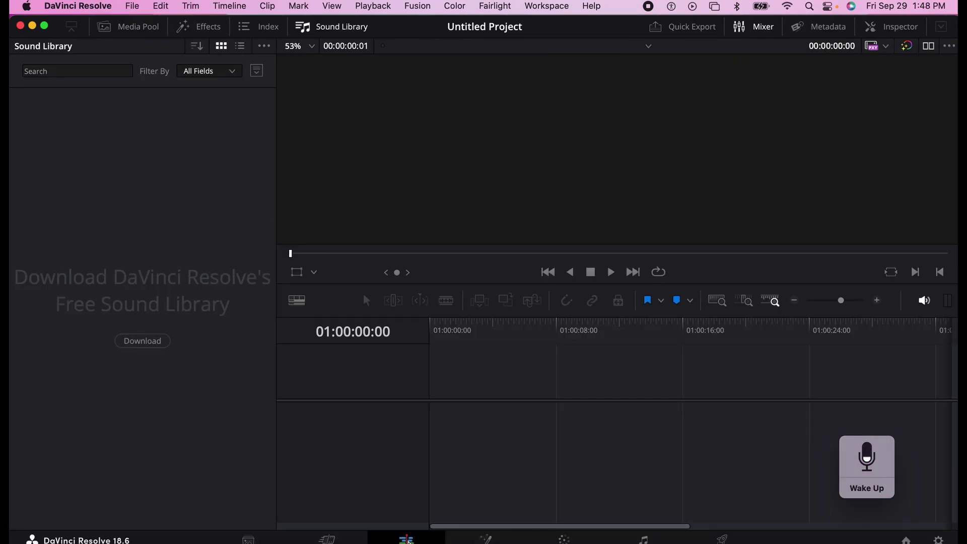
click(316, 33)
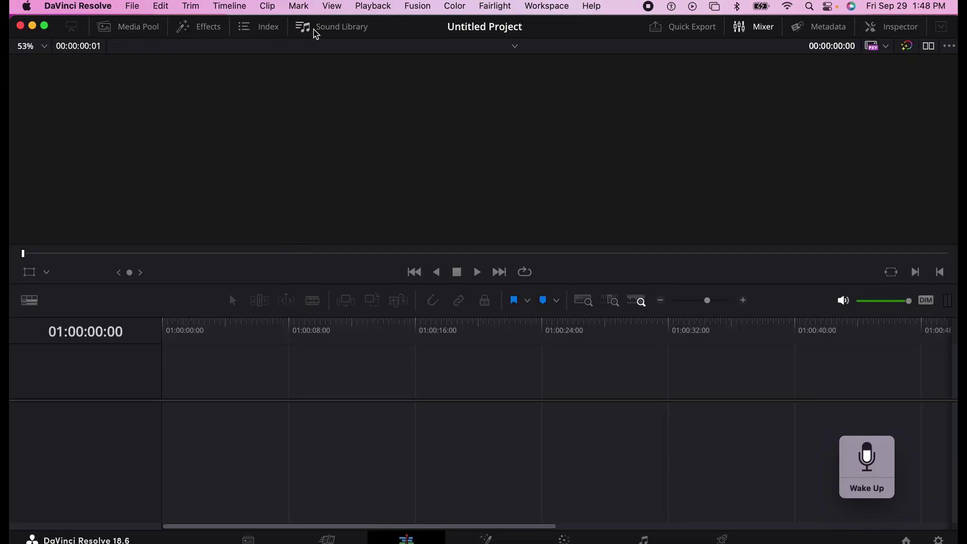
click(315, 31)
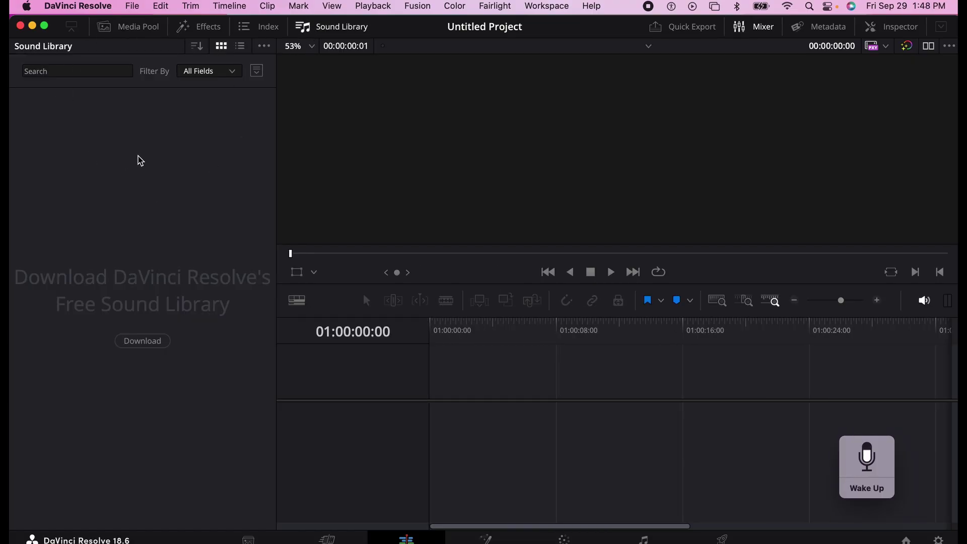
Step: Search the Sound Library for '***', finding no clips, then open the '...' options menu
click(67, 72)
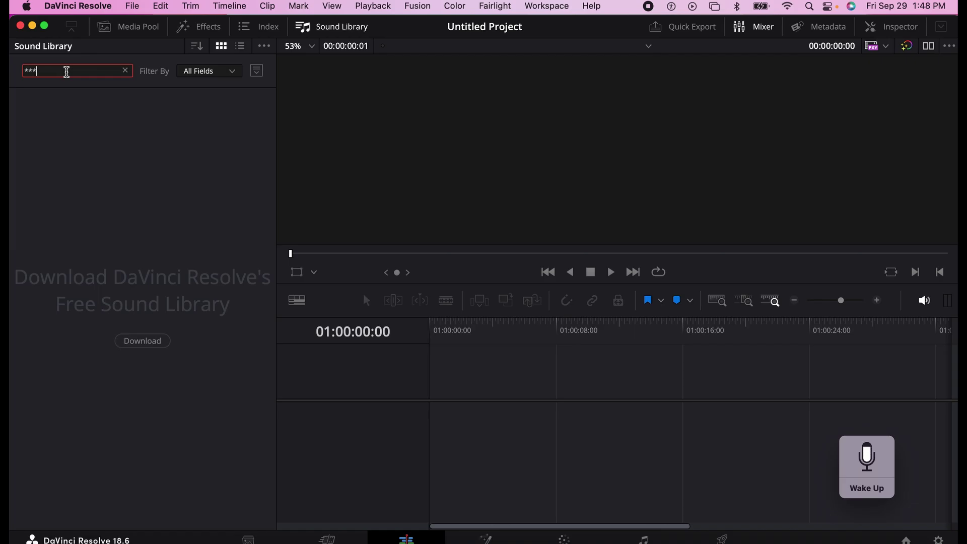
text(***)
click(96, 133)
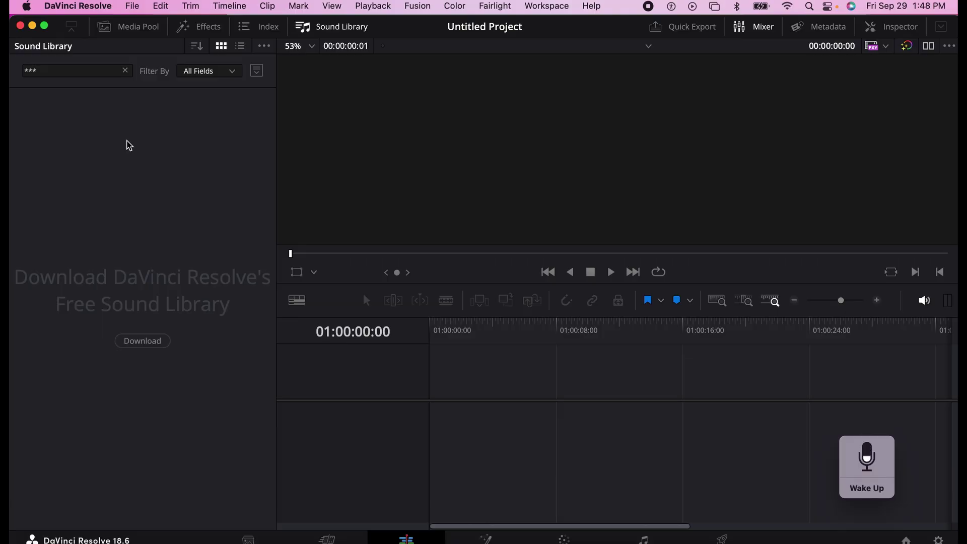
click(267, 48)
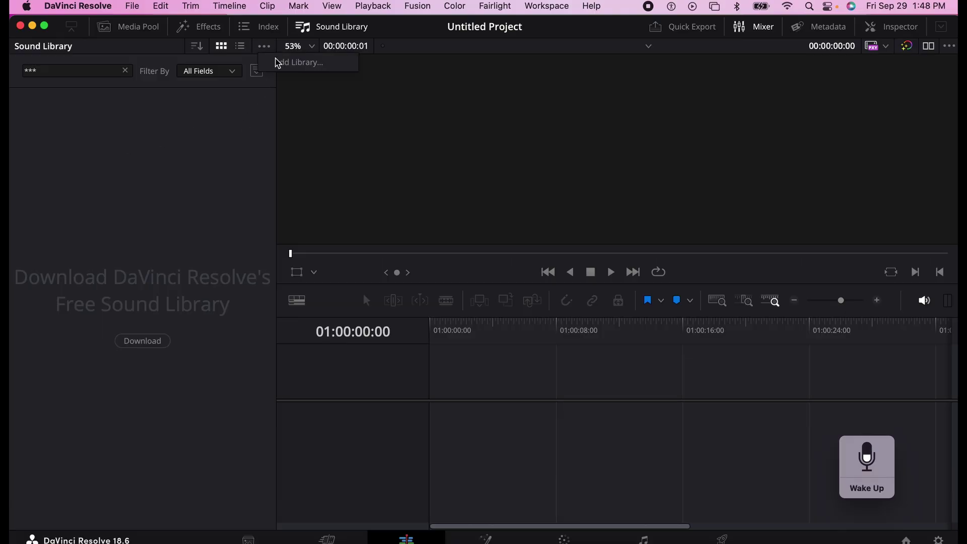
Step: Add the Fairlight Sound Library's Media Files folder as a library, scanning in 515 clips
click(297, 68)
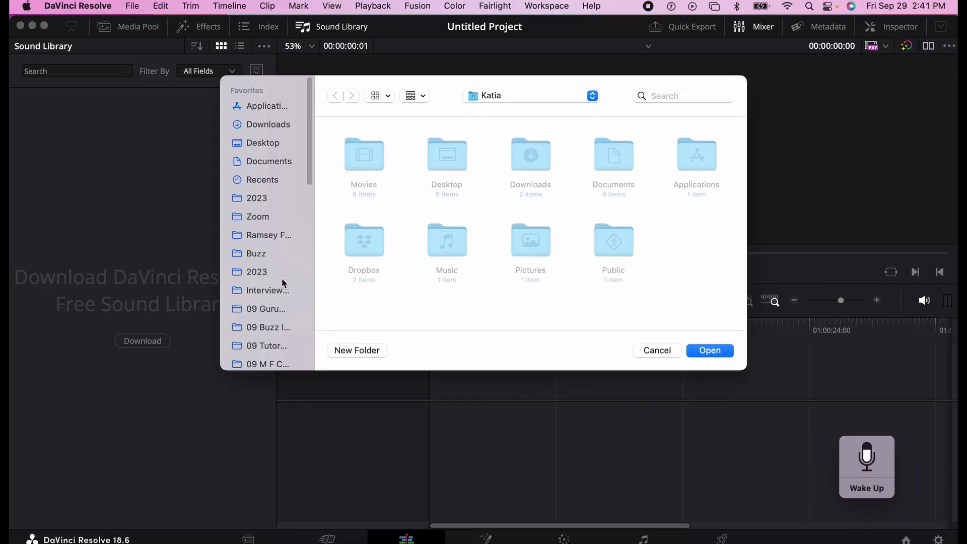
scroll(280, 278, down, 8)
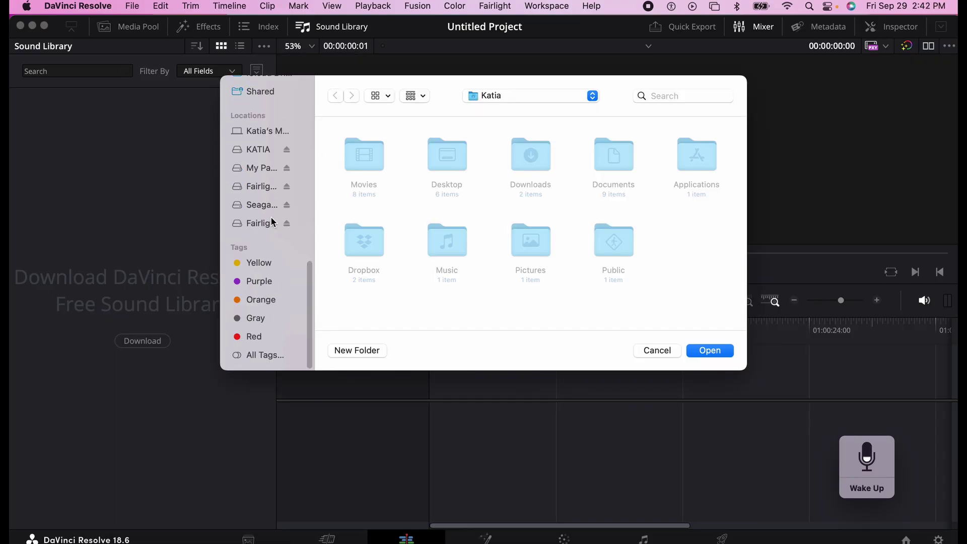
scroll(272, 221, up, 3)
click(263, 214)
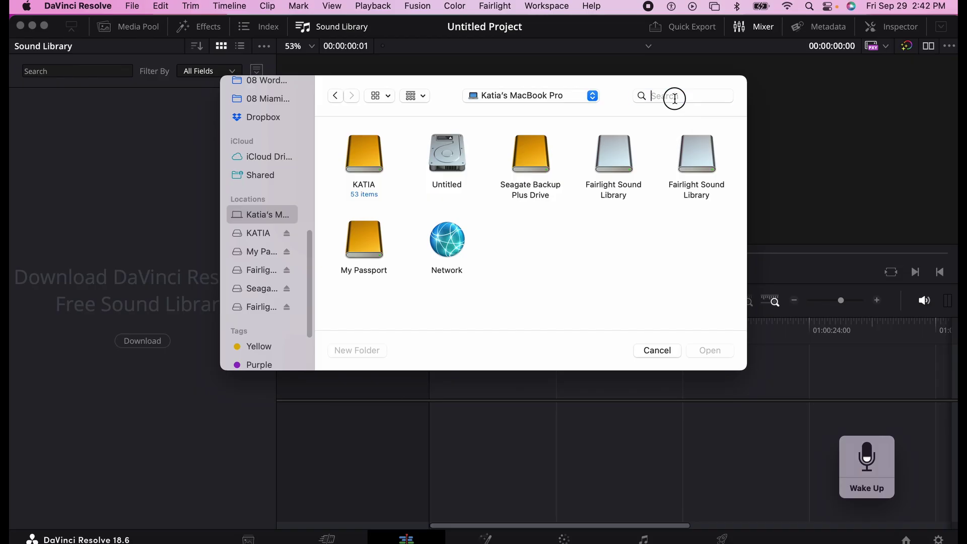
text(fair)
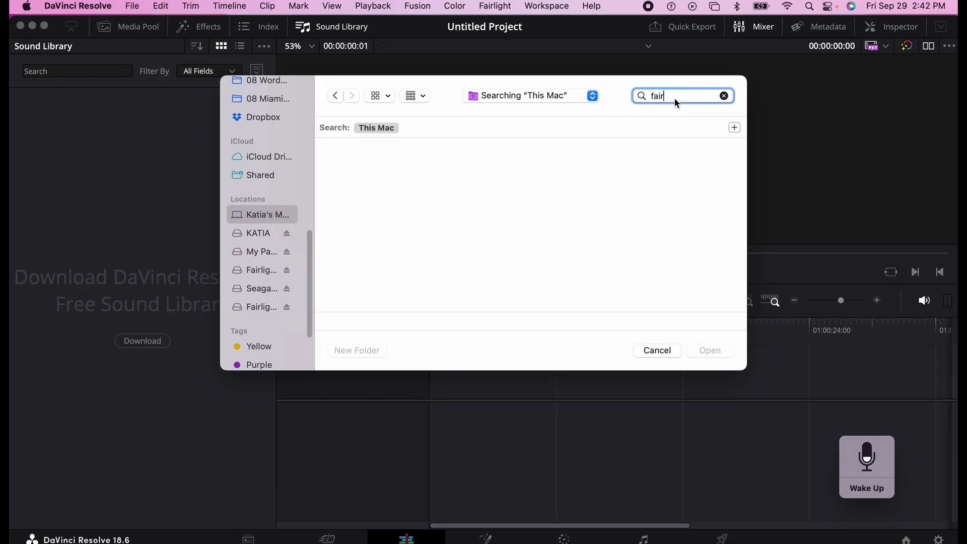
text(light)
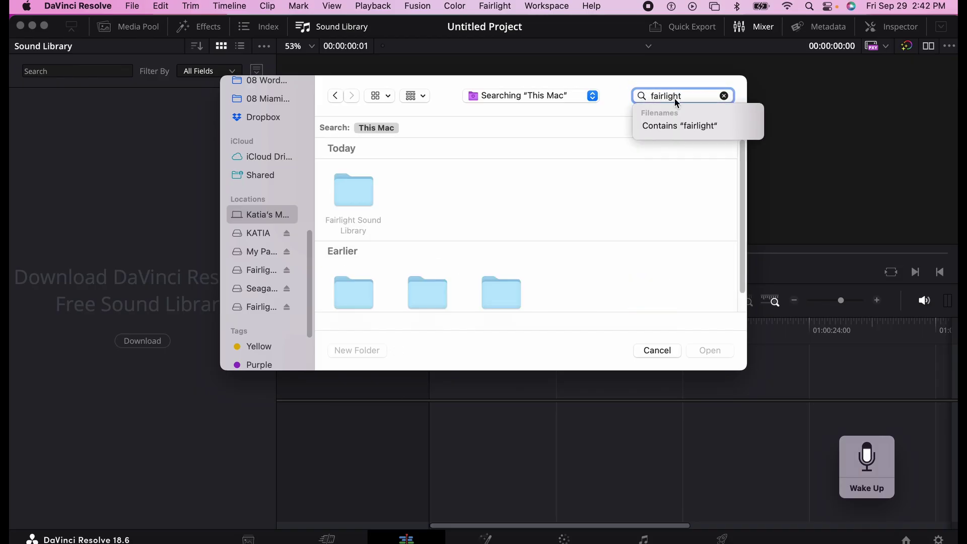
click(497, 208)
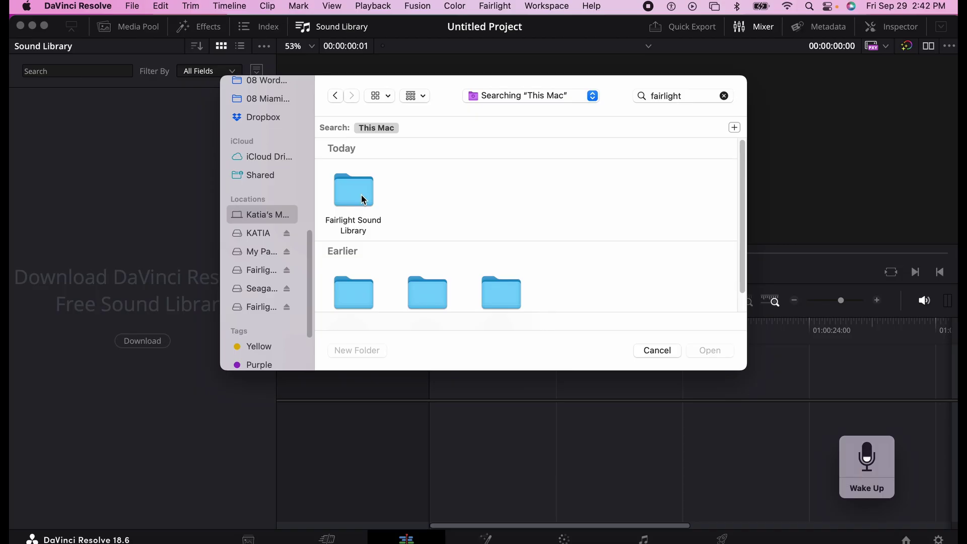
double_click(361, 195)
click(423, 160)
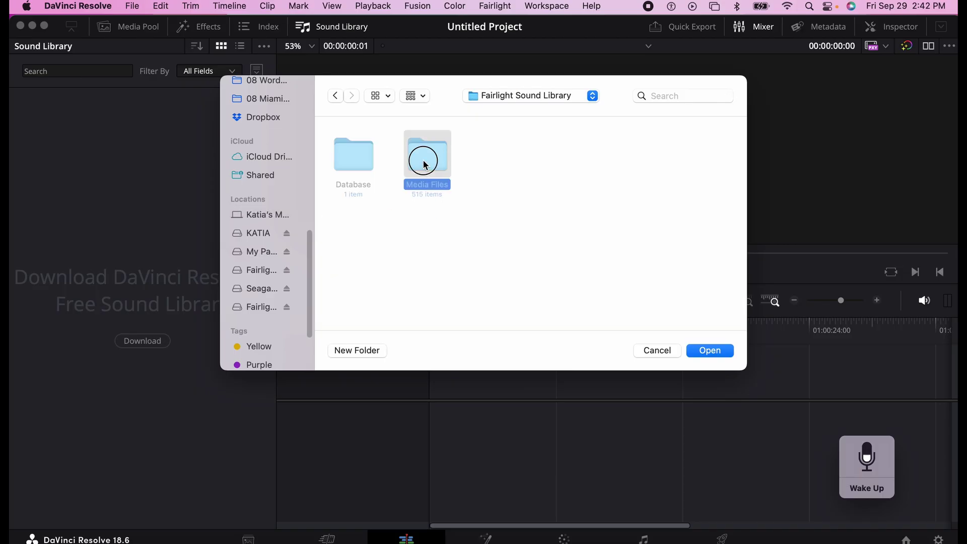
click(717, 354)
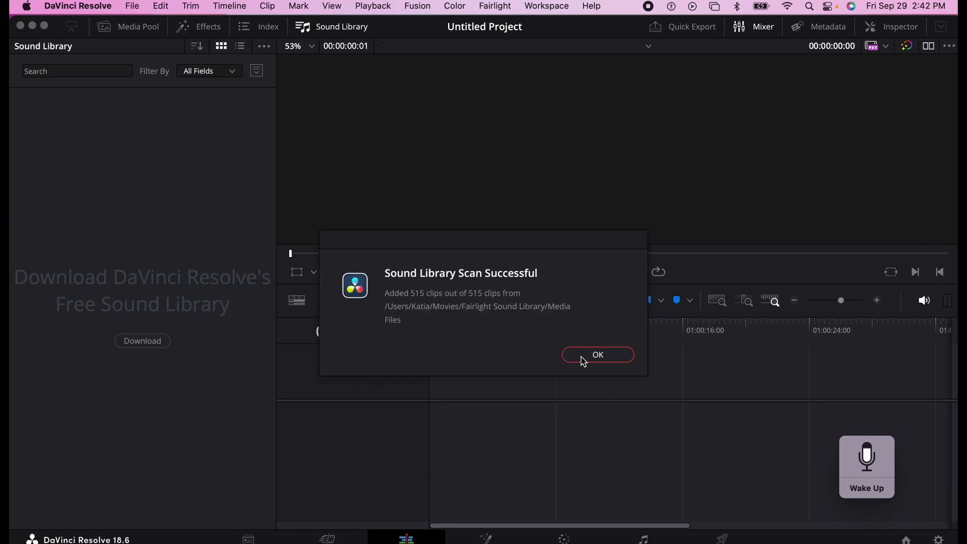
click(583, 361)
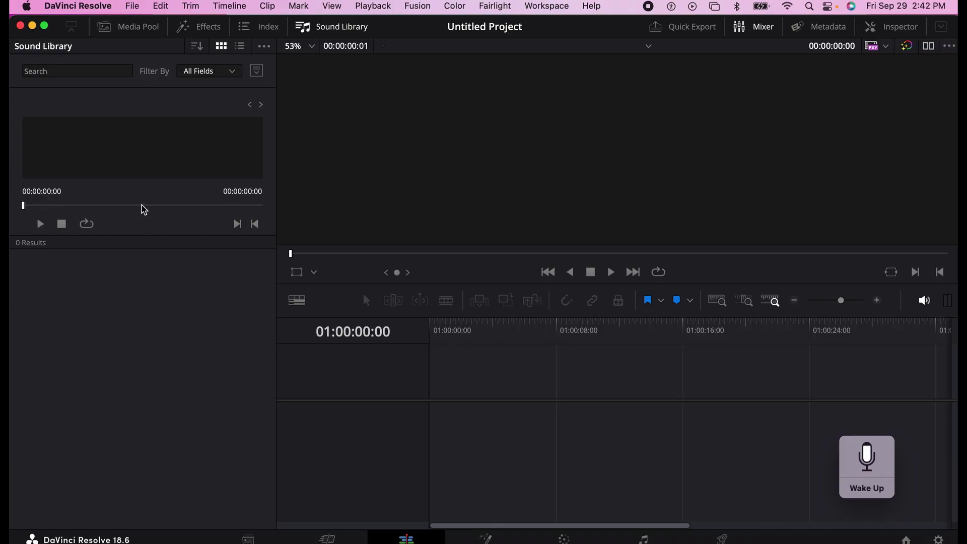
Step: Search the Sound Library for 'tree' and preview Tree Thwack Impact Low
click(86, 73)
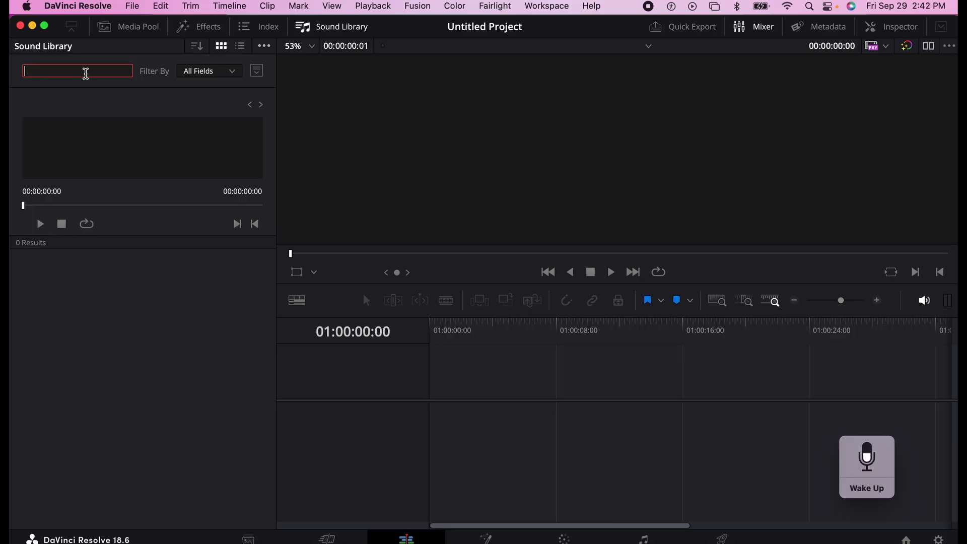
text(tree)
click(86, 254)
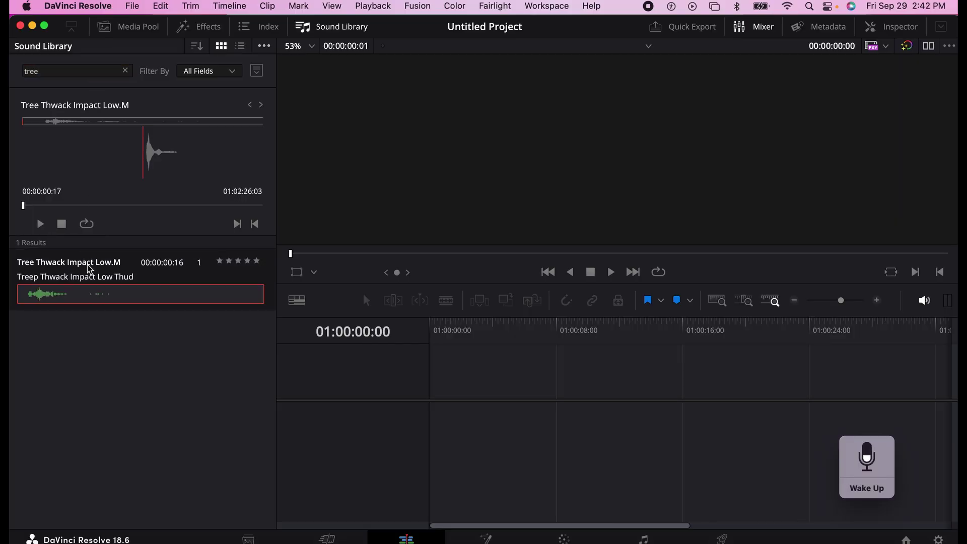
click(40, 224)
Step: Search for 'whoosh', preview Low Whoosh x2, select Sparklers Whoosh Popping, then clear the search
click(59, 71)
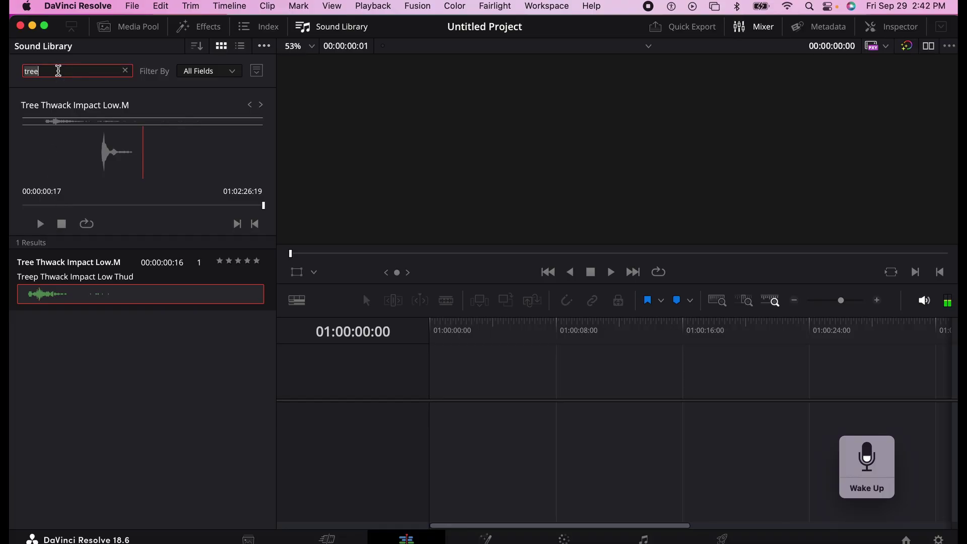
text(whoosh)
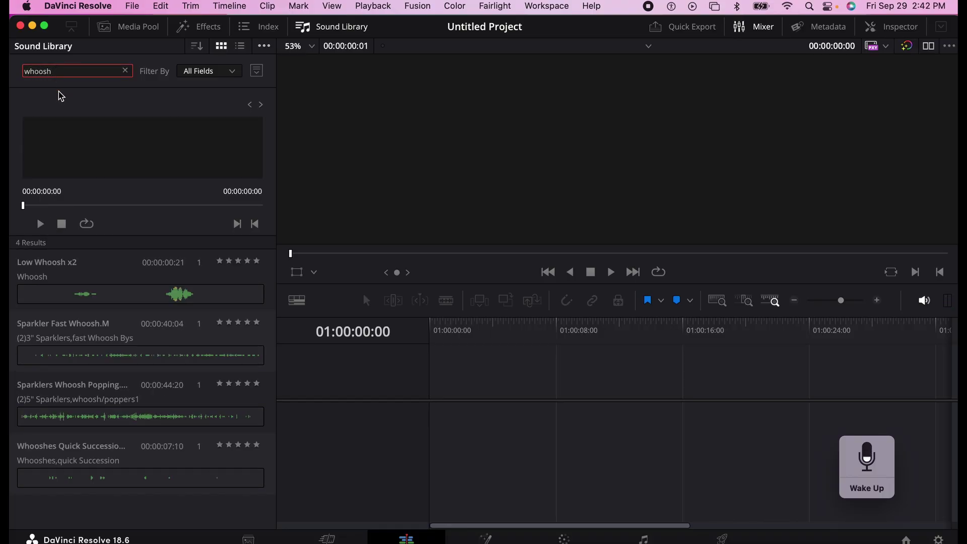
click(74, 279)
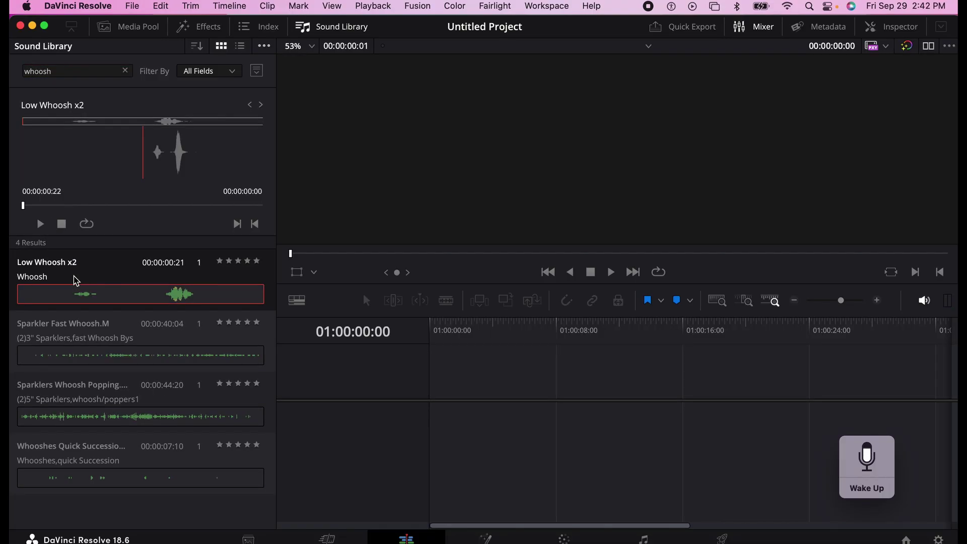
click(40, 224)
click(51, 398)
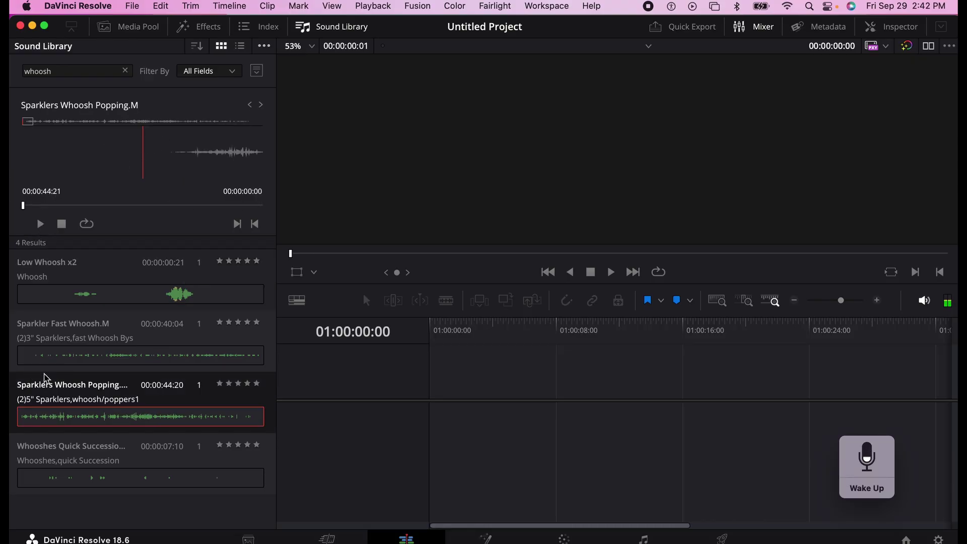
click(89, 69)
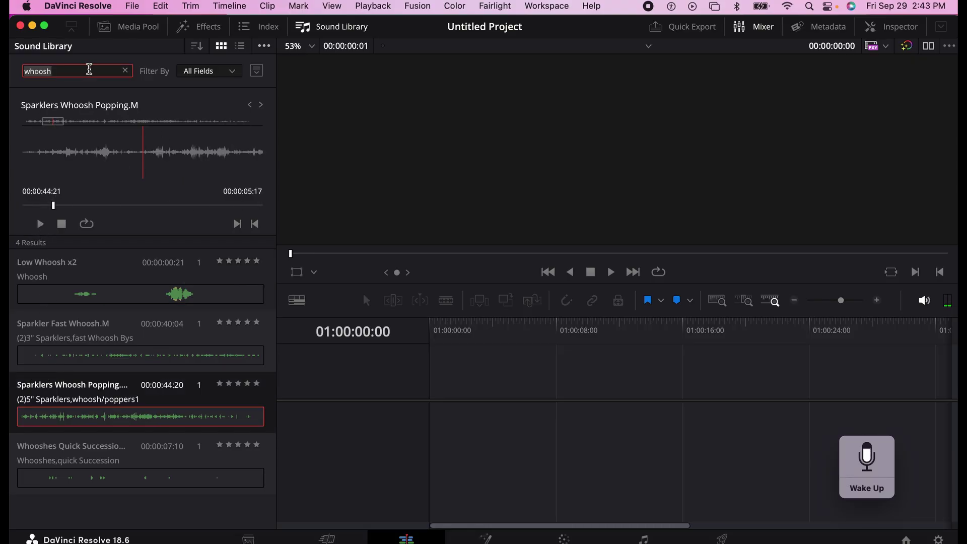
key(alt+BackSpace)
Step: Search for '***' and scroll through the 515 listed clips
text(***)
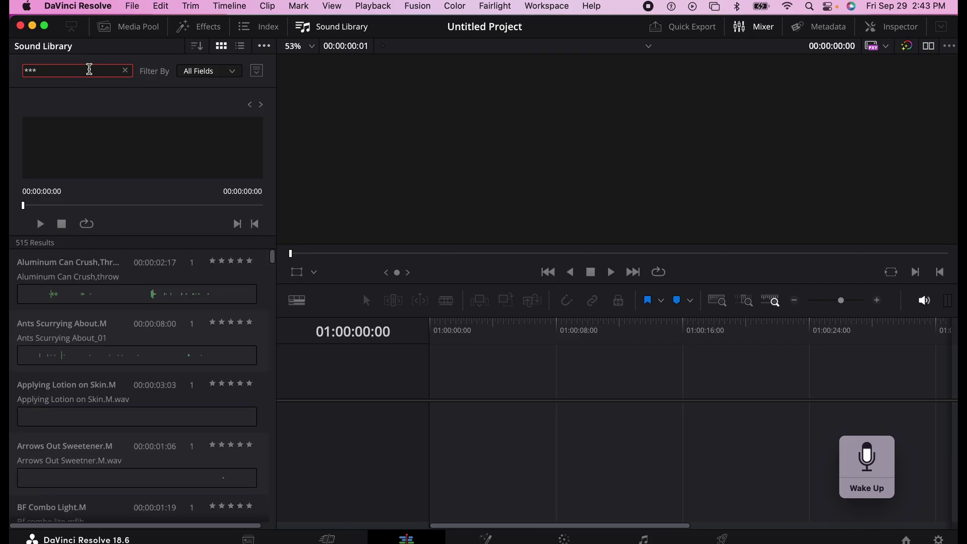
scroll(130, 347, down, 10)
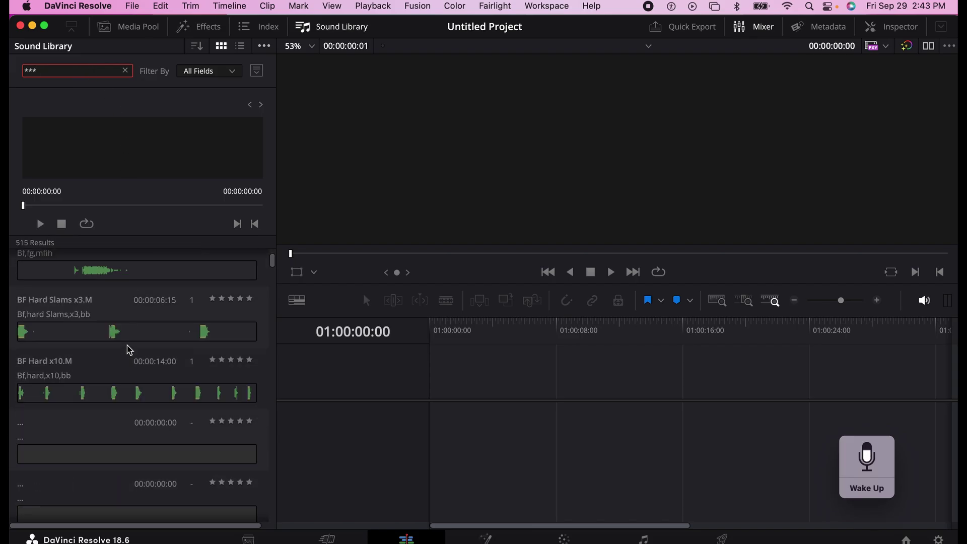
scroll(130, 348, down, 5)
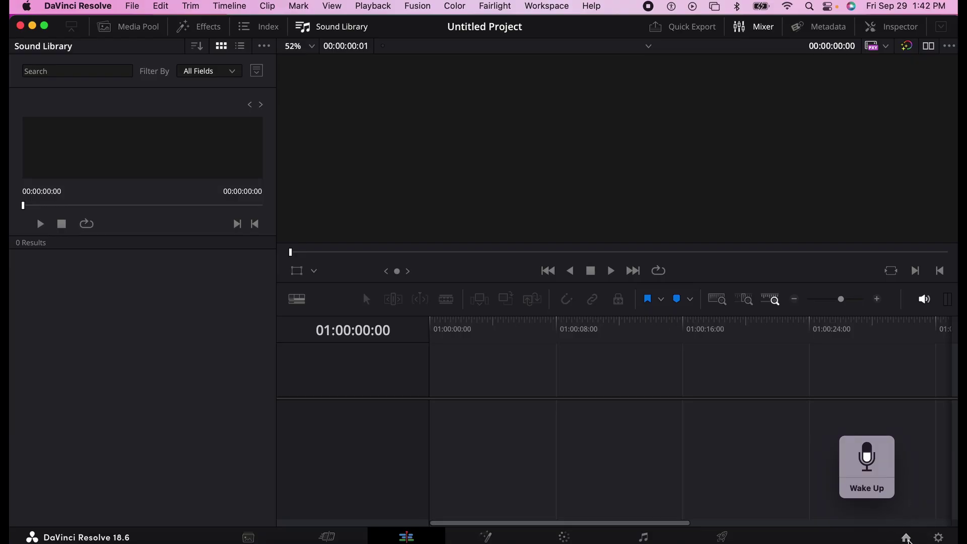
Step: Reveal the Local Database folder from the Project Manager and rename SoundLib.db to SoundLib.db.old
click(907, 537)
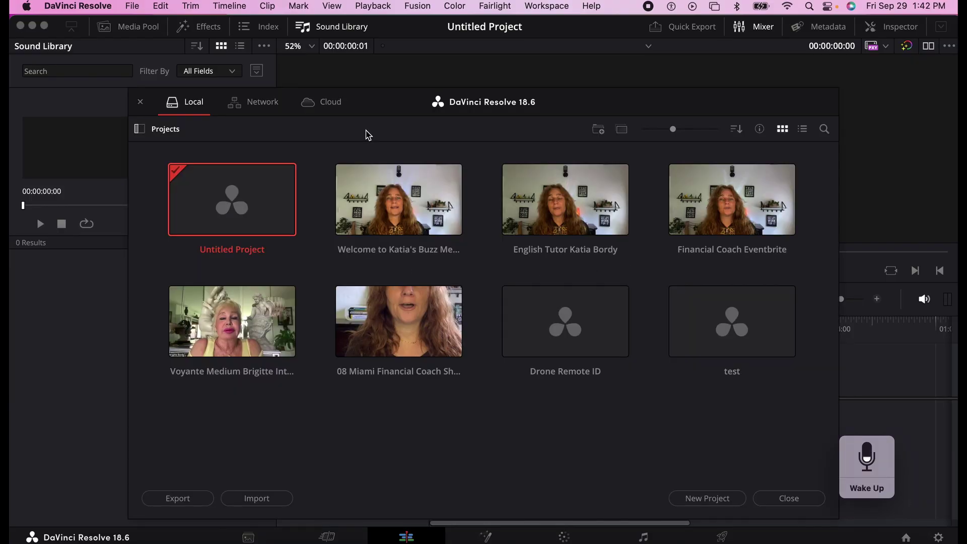
click(140, 130)
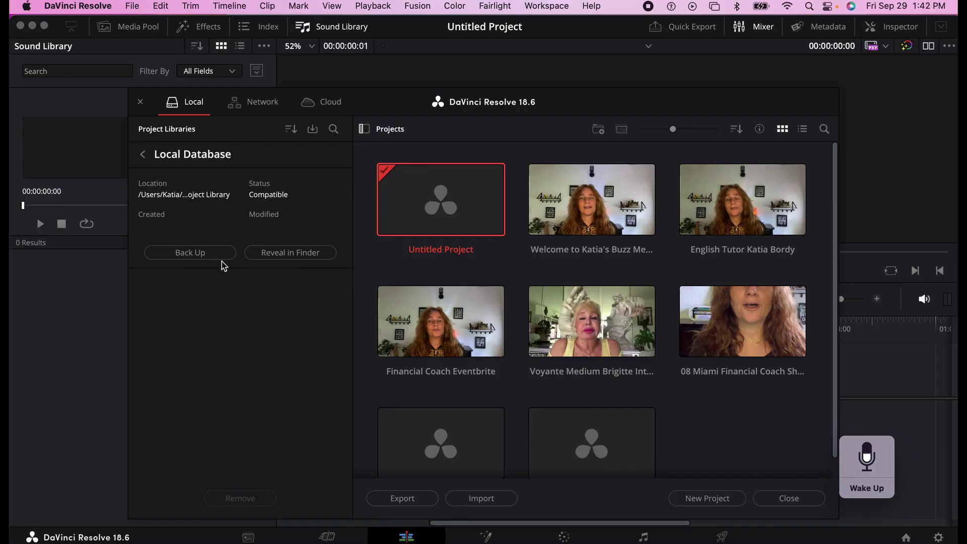
click(297, 260)
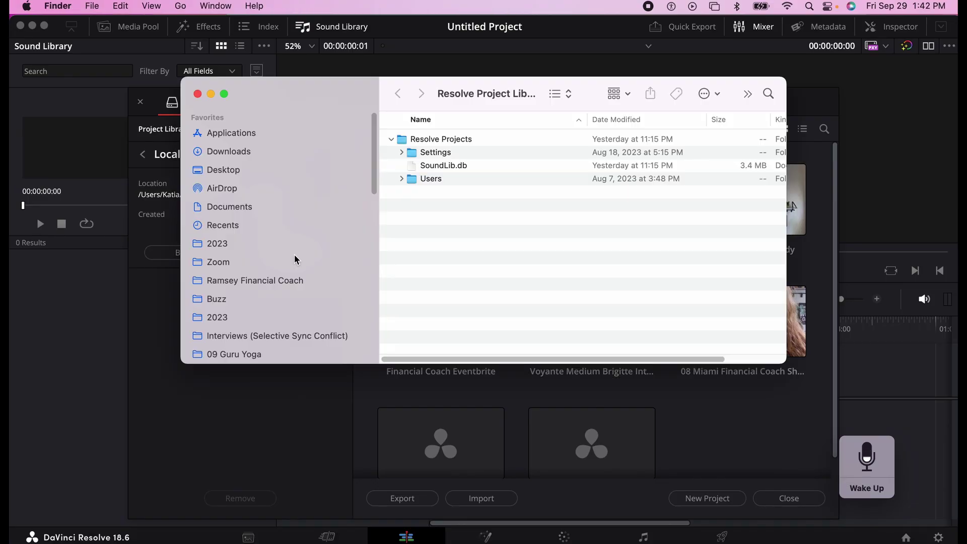
click(459, 166)
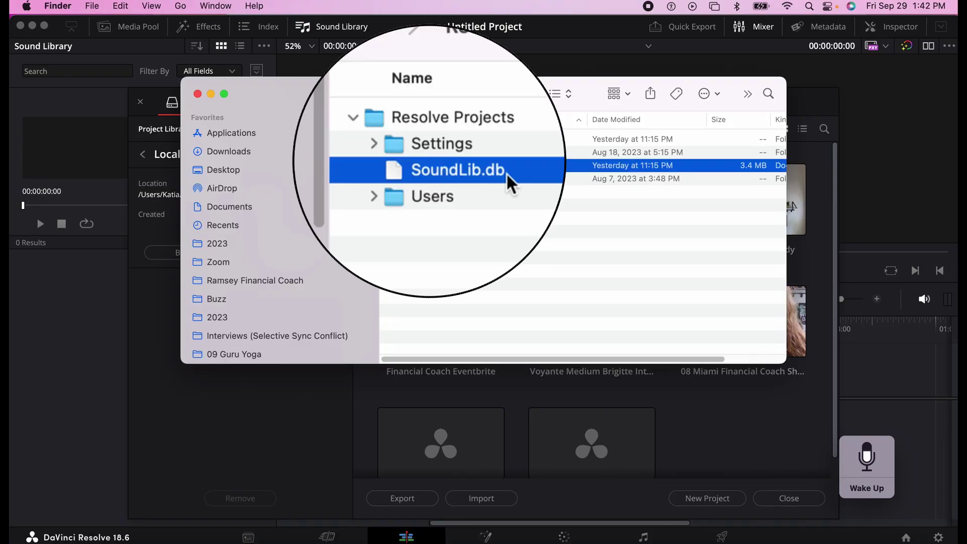
click(498, 170)
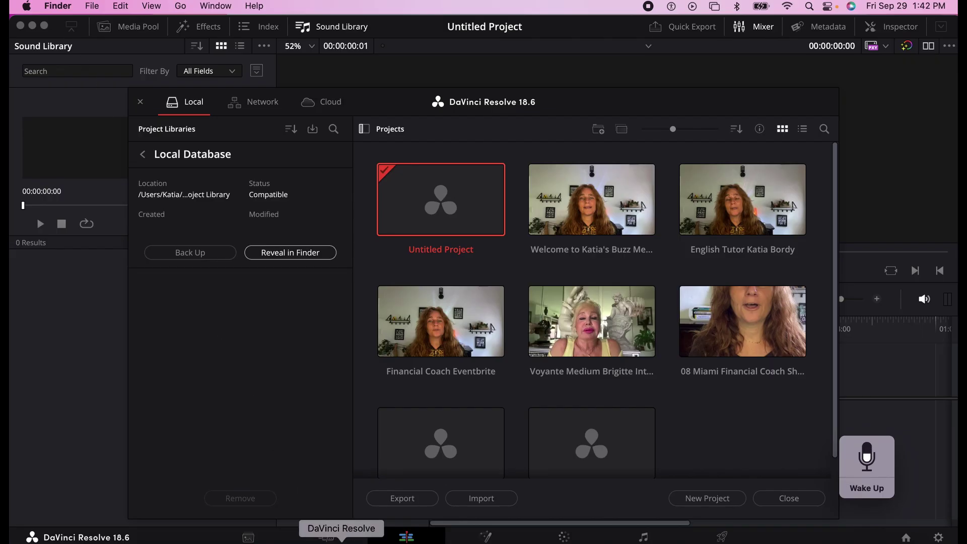
Step: Quit and relaunch Resolve, then refresh the Edit page Sound Library to show the download prompt
right_click(341, 539)
click(340, 524)
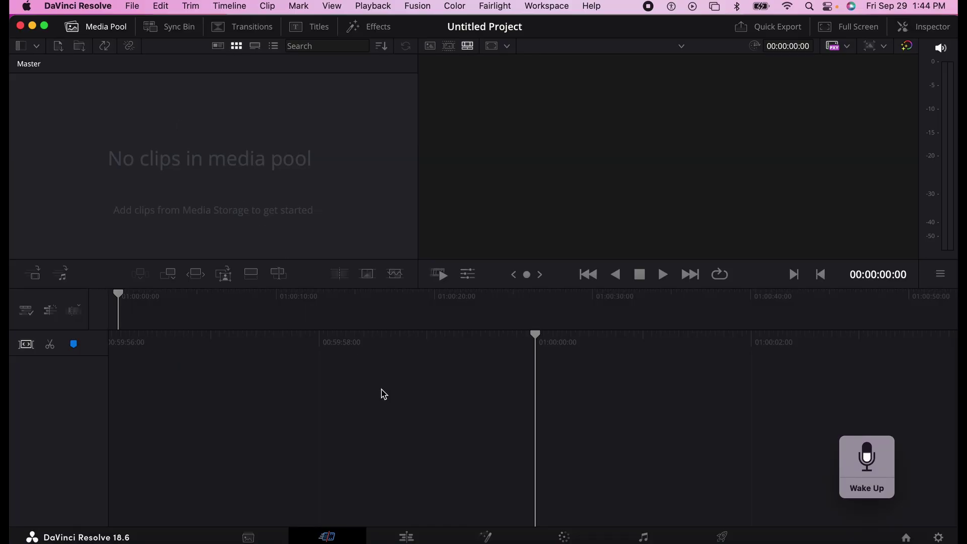
key(shift+4)
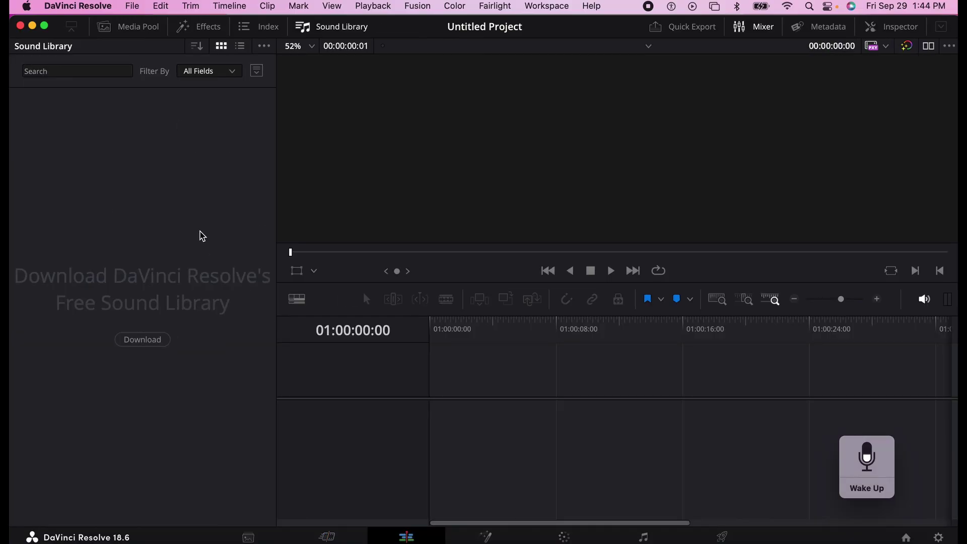
click(331, 26)
click(334, 28)
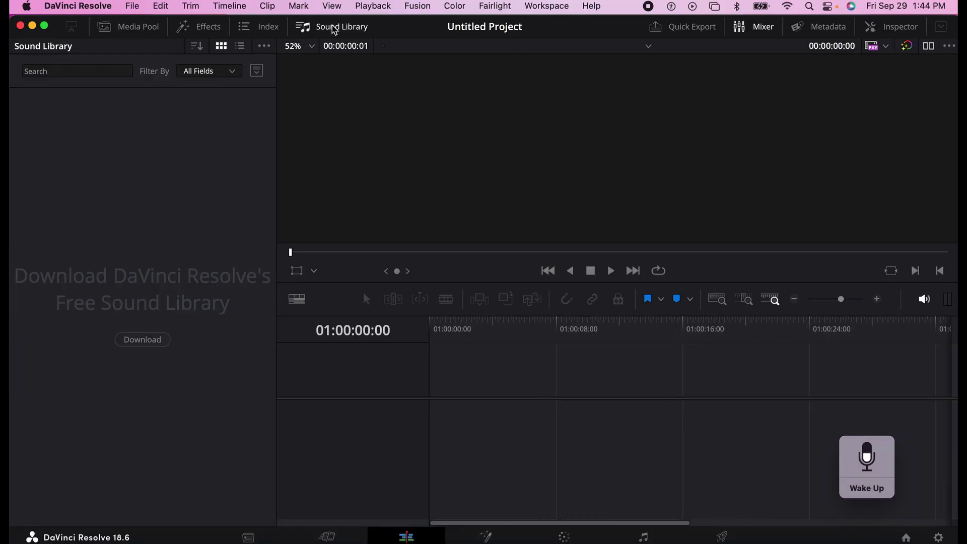